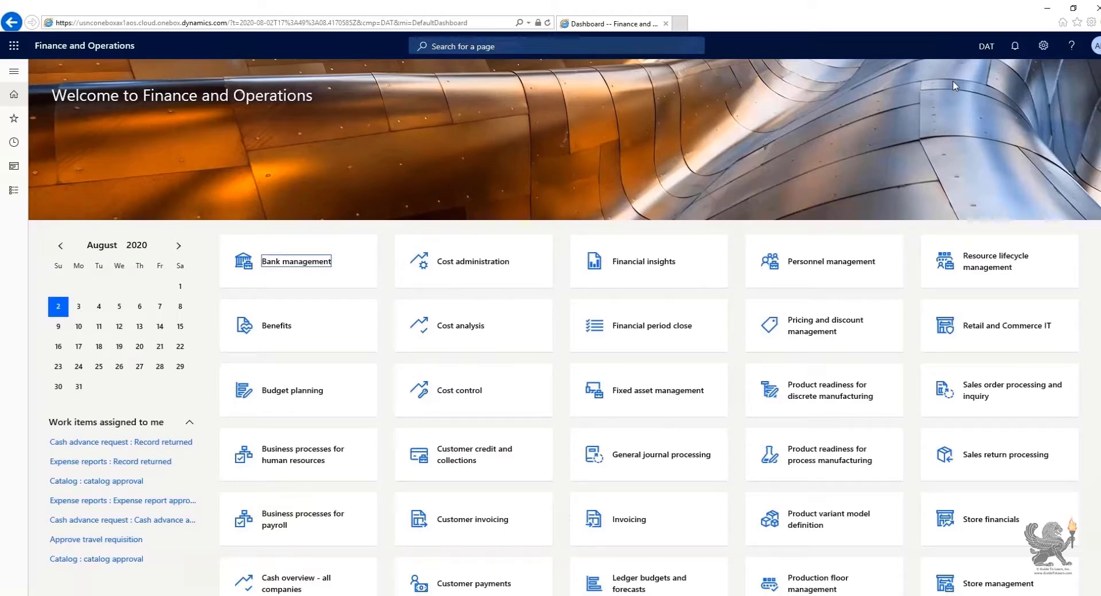
Step: Examine the list of companies available in the company picker
click(985, 52)
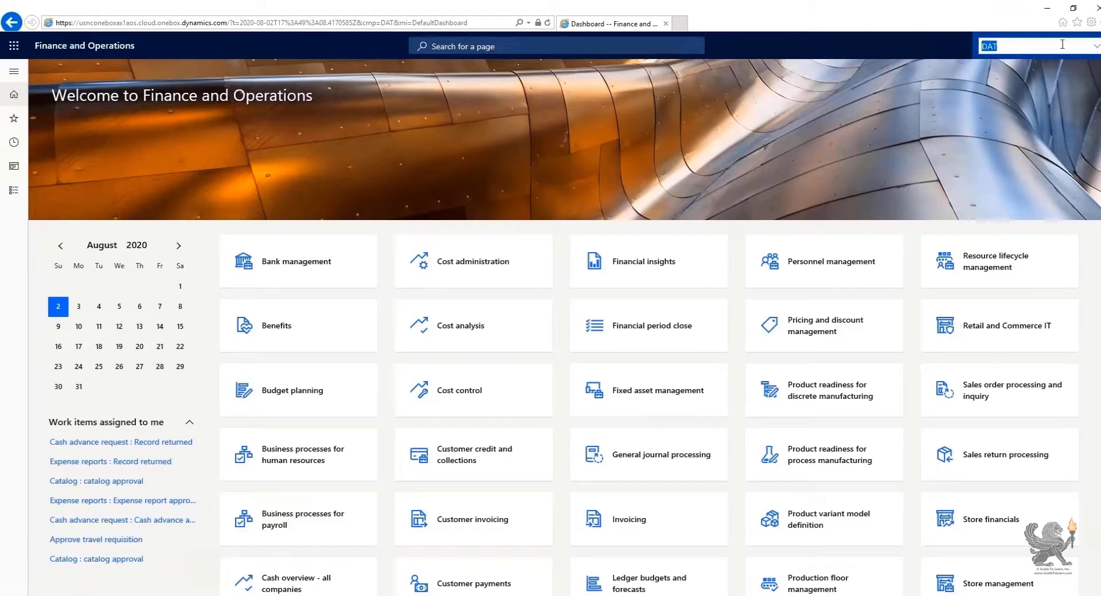
click(1095, 47)
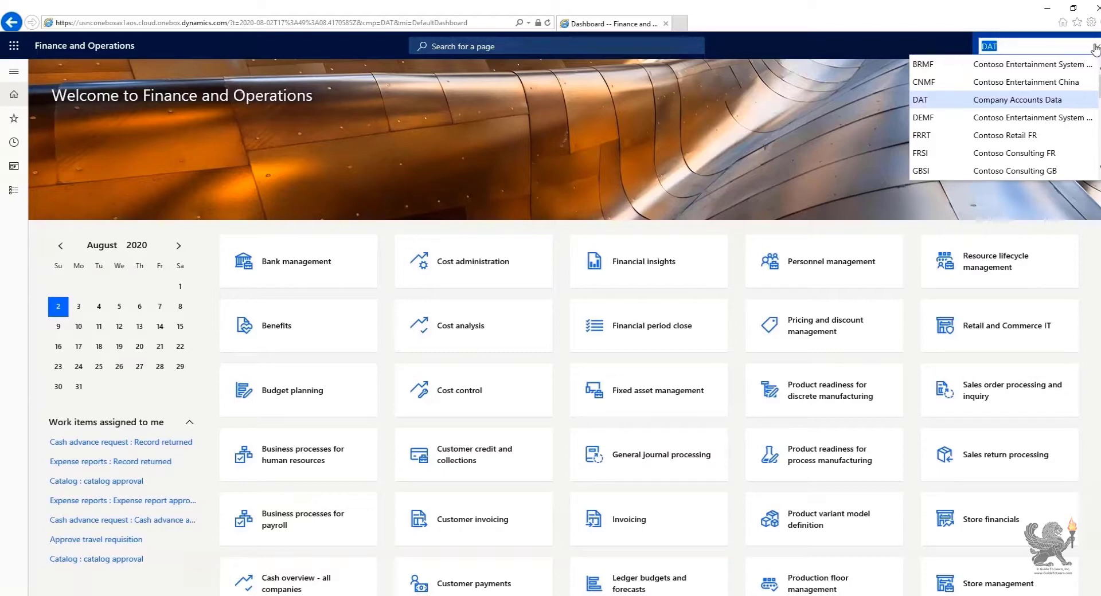
scroll(1060, 78, down, 5)
scroll(1060, 77, up, 5)
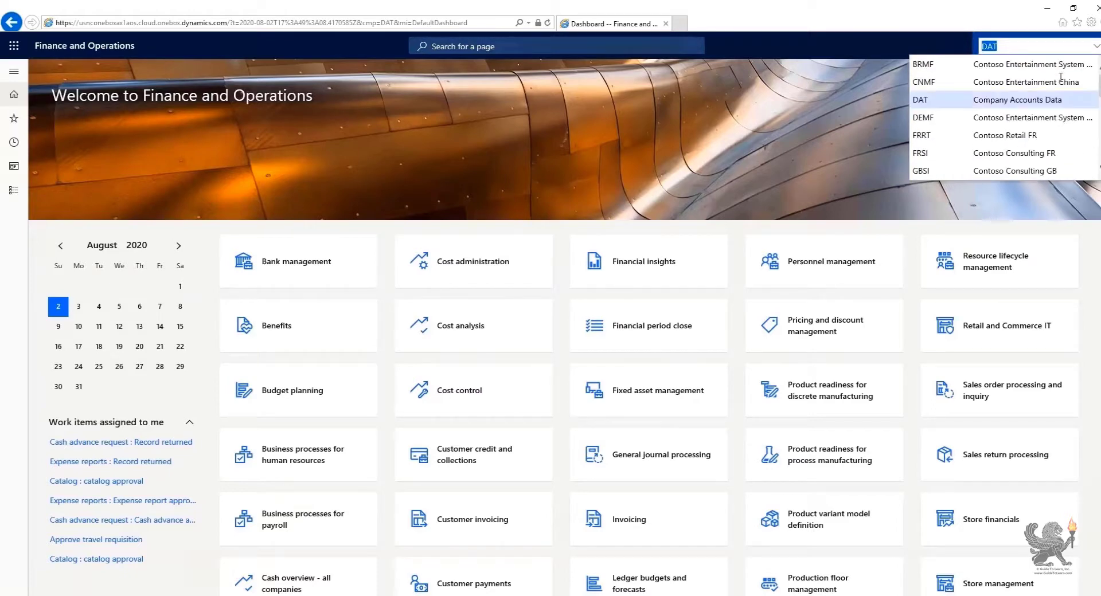
click(1006, 46)
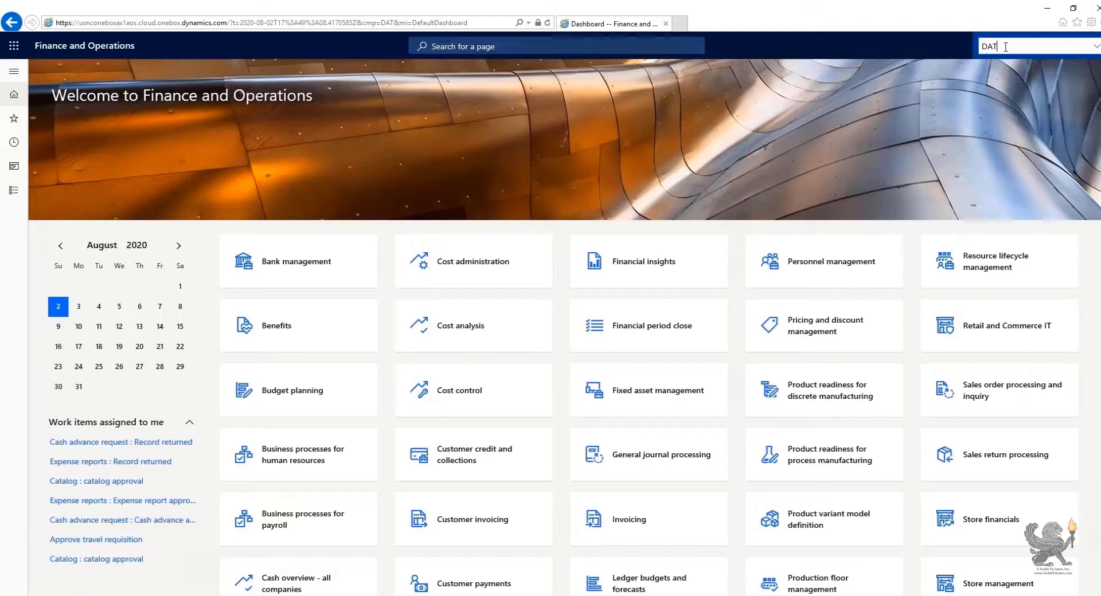
Step: Look through the Action center notifications and the available settings and help options
click(1013, 48)
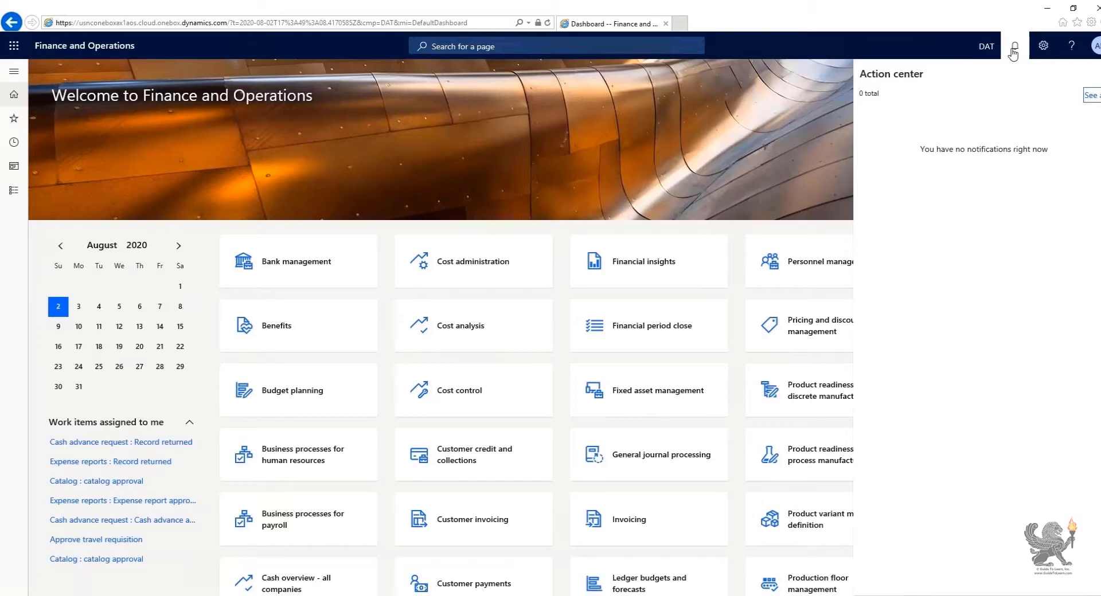
click(955, 43)
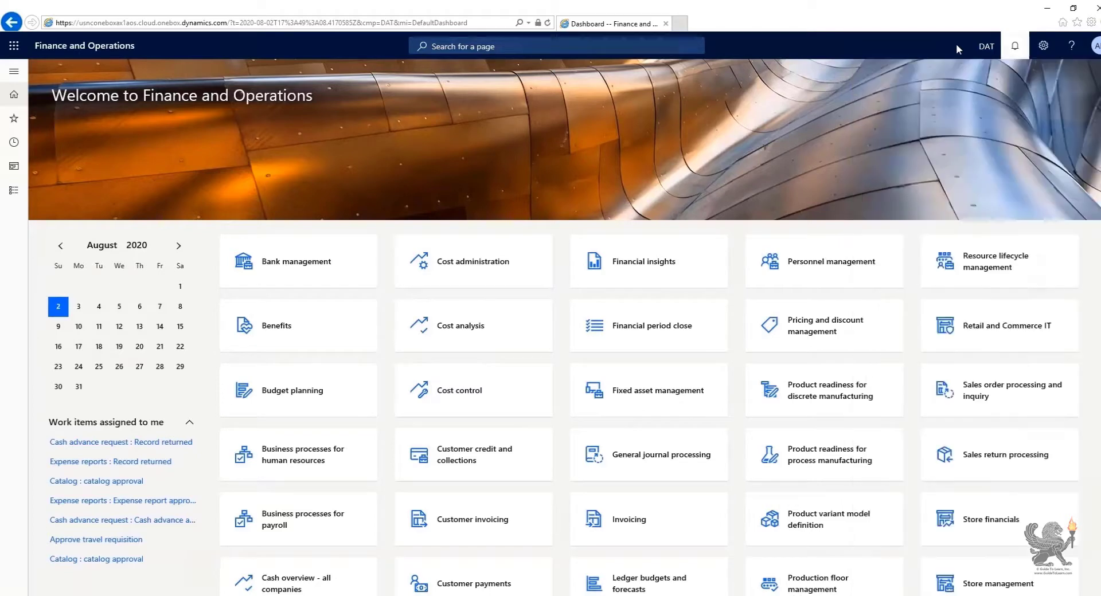
click(1042, 55)
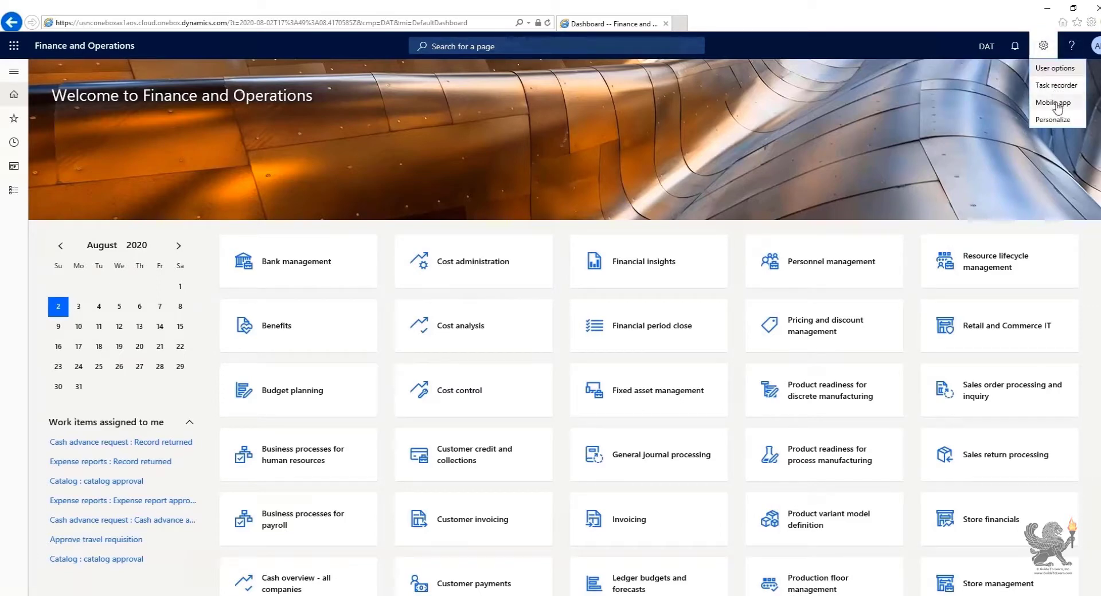
click(1045, 47)
click(1071, 49)
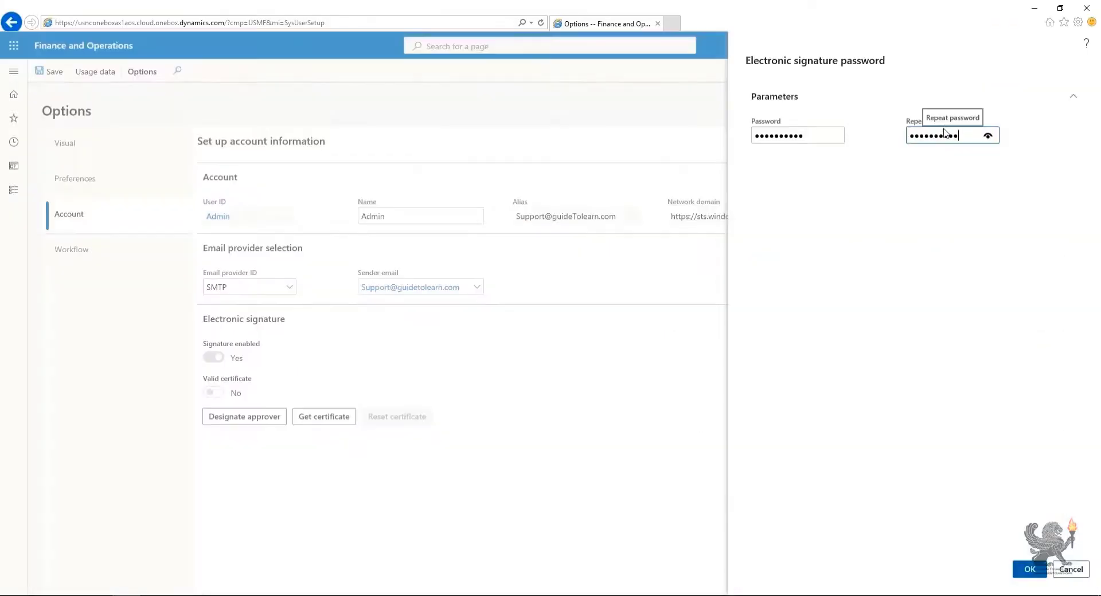
Step: Confirm the electronic signature password and its repeat entry, and open the workflow options
double_click(978, 135)
click(1030, 569)
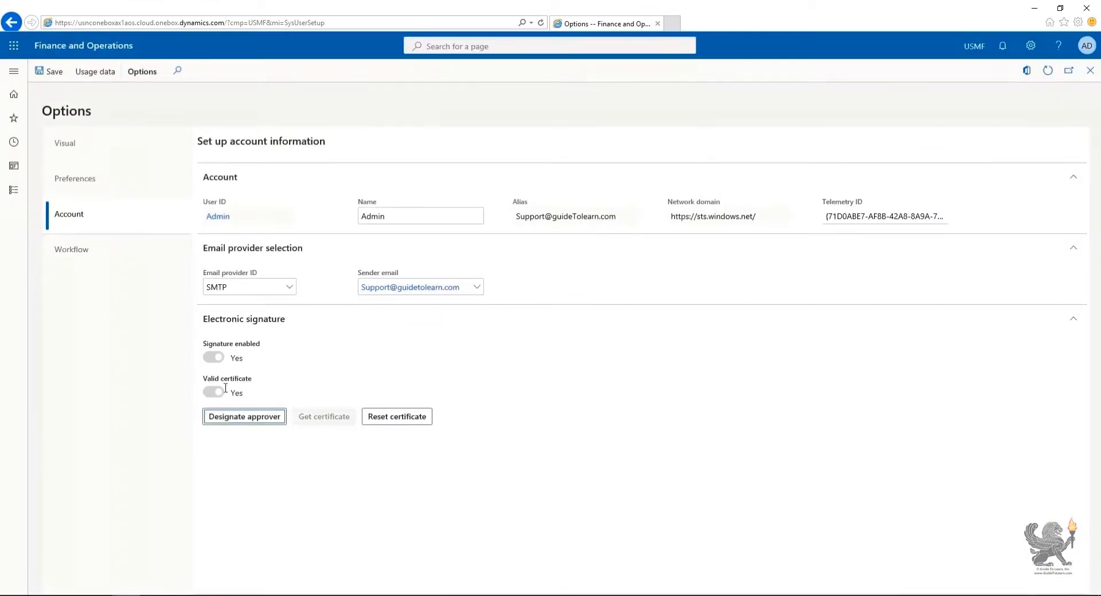
click(83, 251)
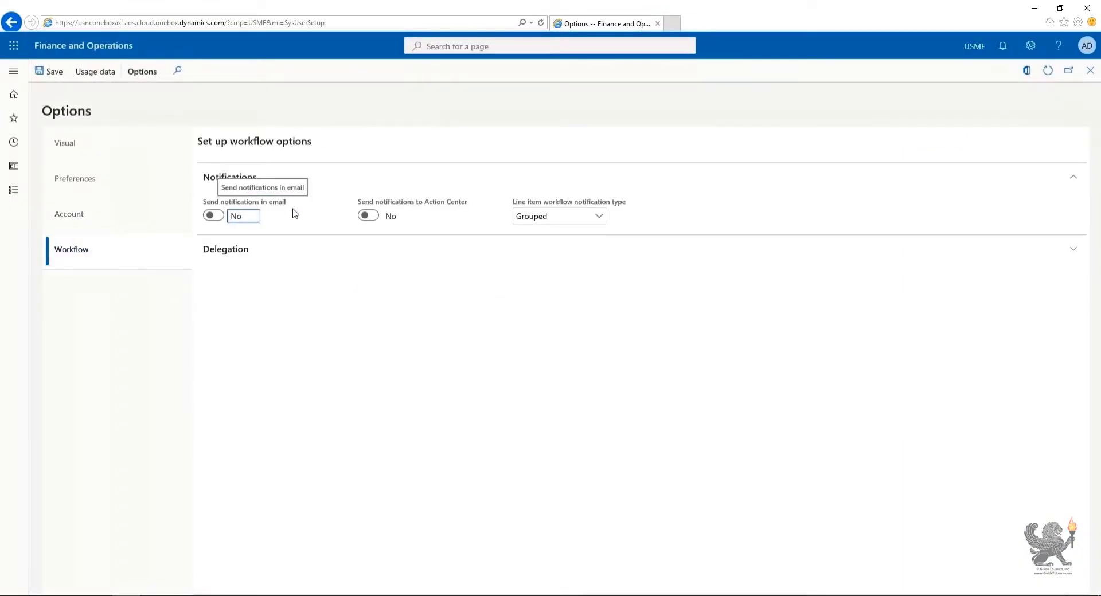
Step: Try the email and Action Center notification settings, switching them on and off, and view the line item notification types
click(213, 216)
click(212, 216)
click(1005, 48)
click(1004, 50)
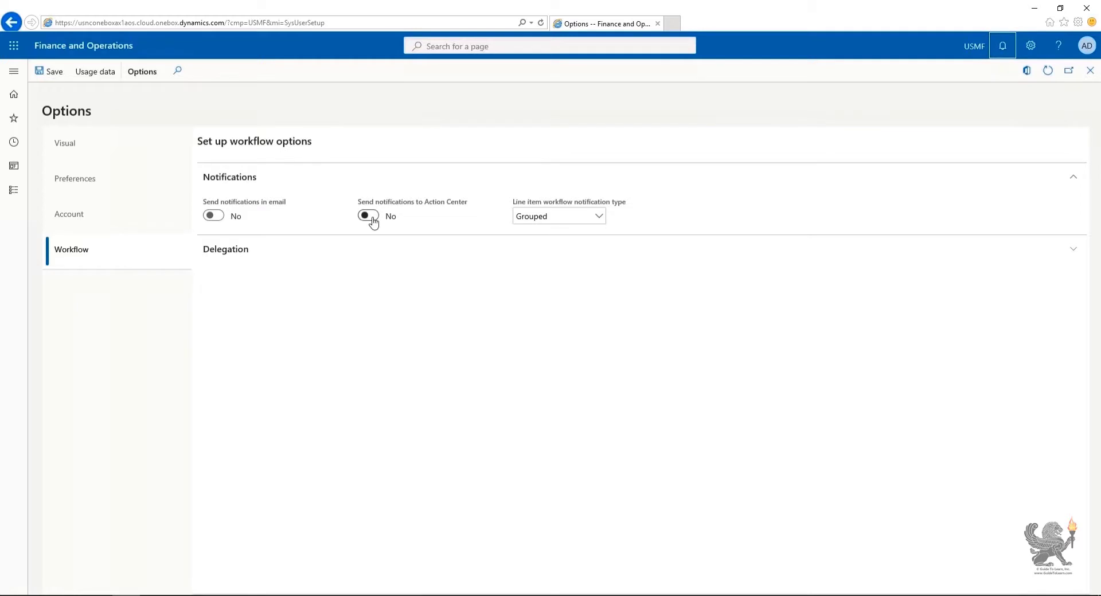
click(600, 216)
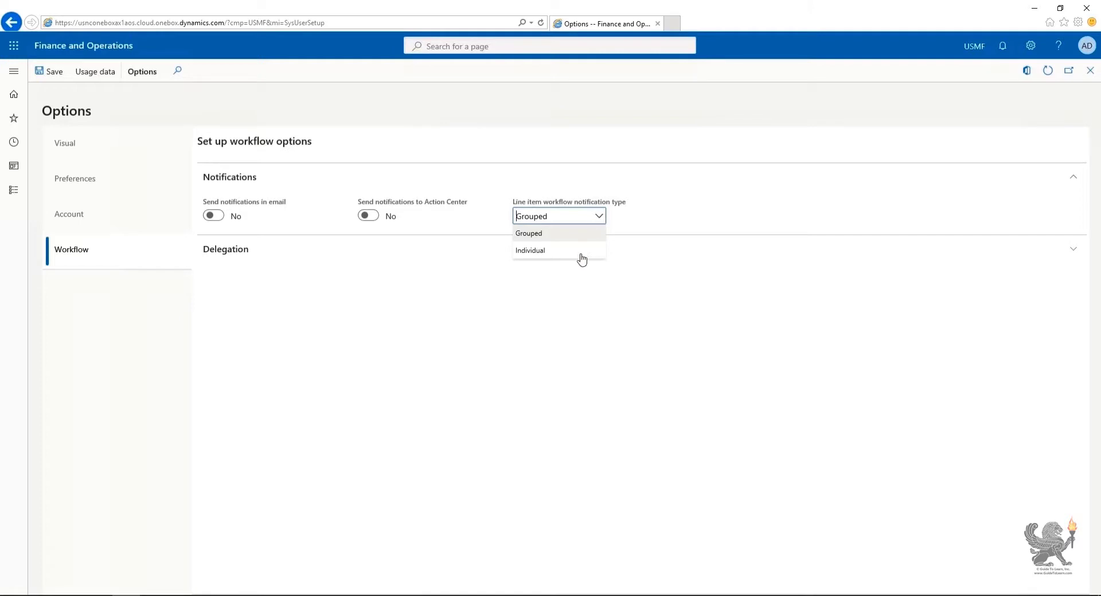
click(375, 223)
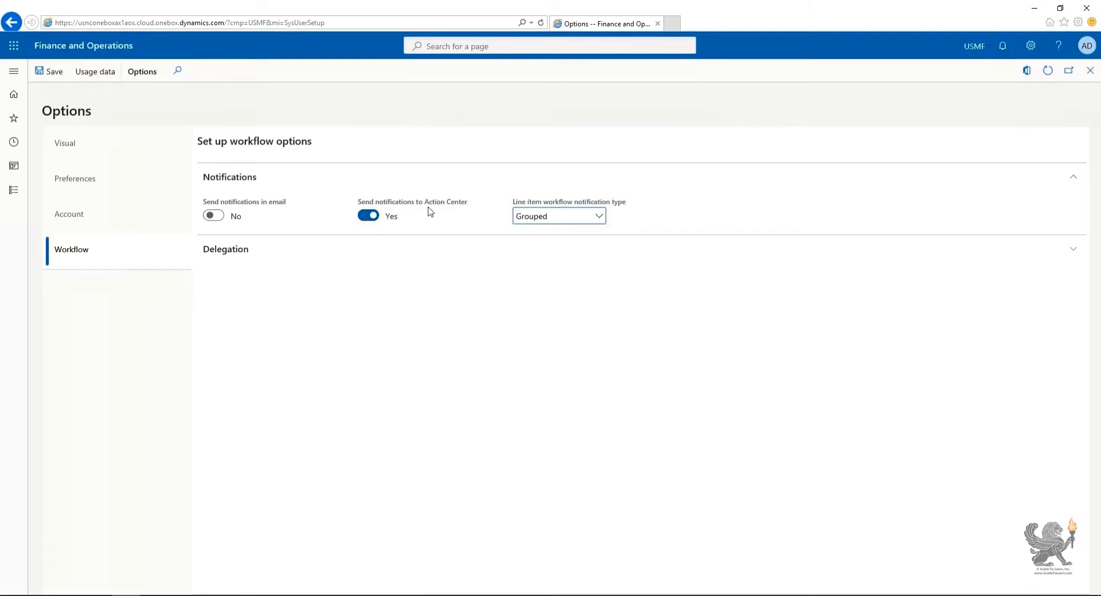
click(368, 216)
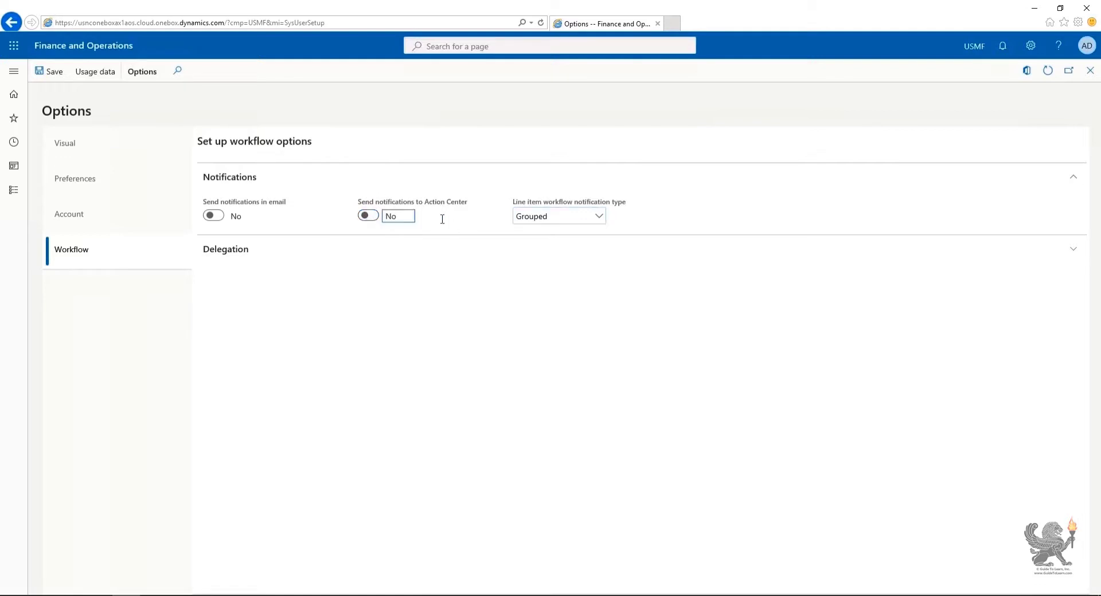
Step: Add a workflow delegation record with the scope Module and the name BudgetPlan
click(234, 255)
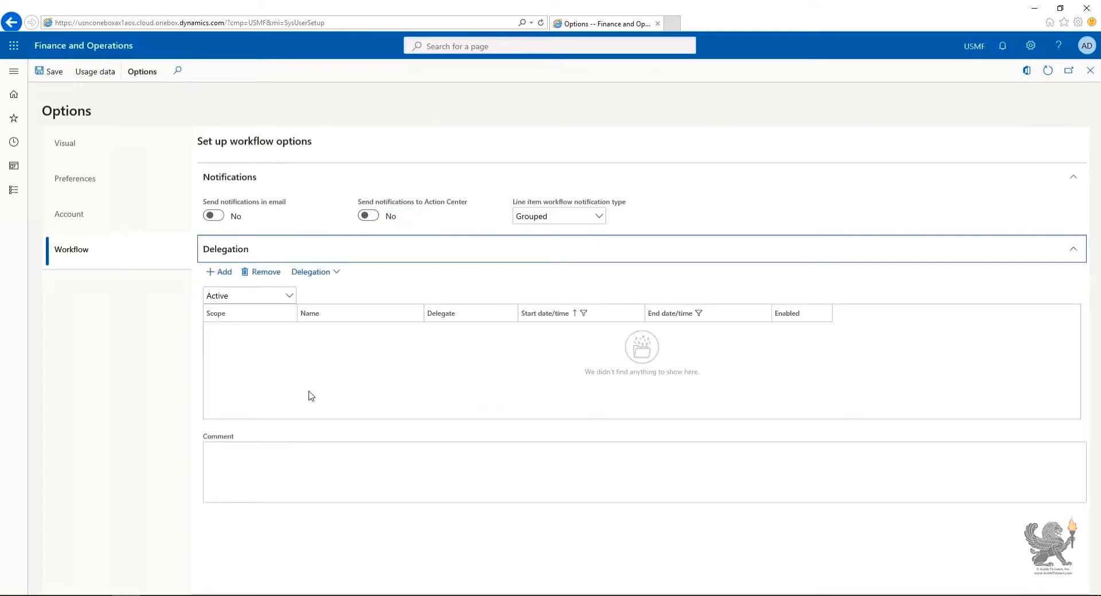
click(226, 276)
click(291, 331)
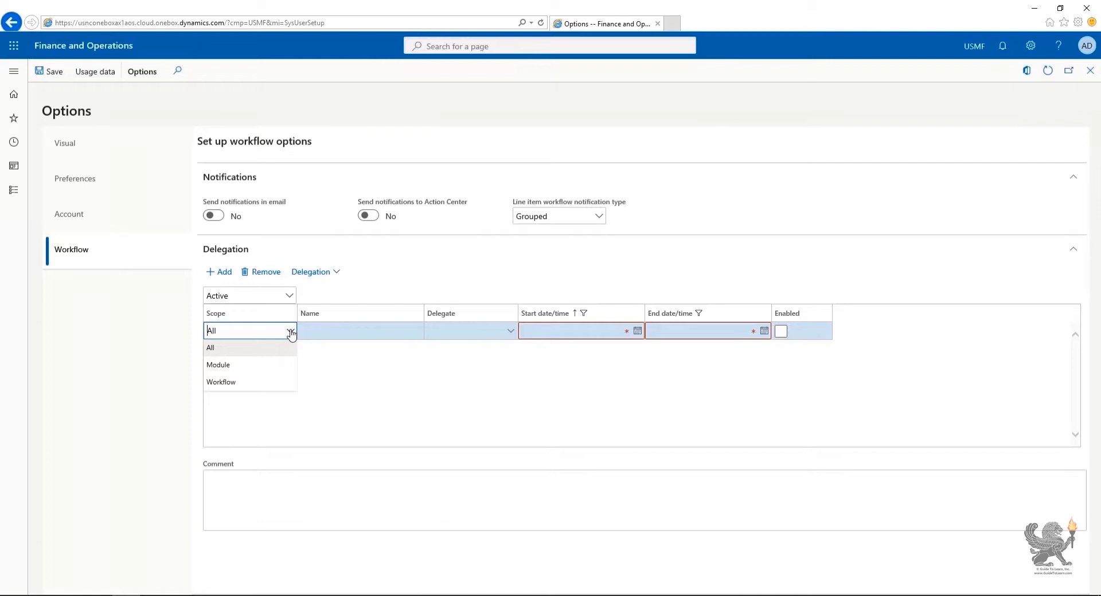
click(281, 365)
click(419, 333)
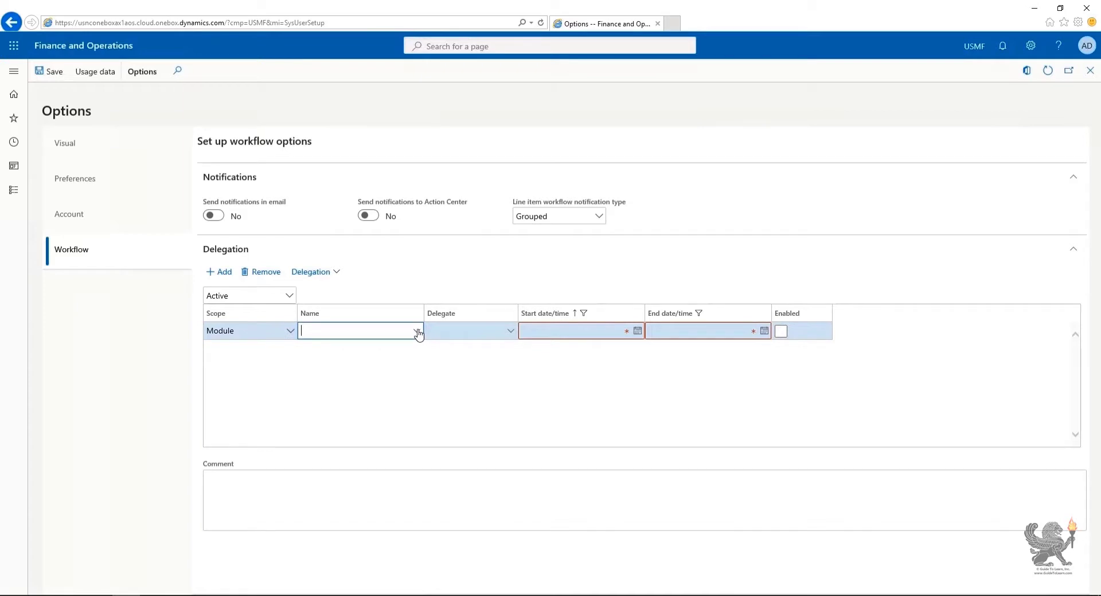
click(418, 332)
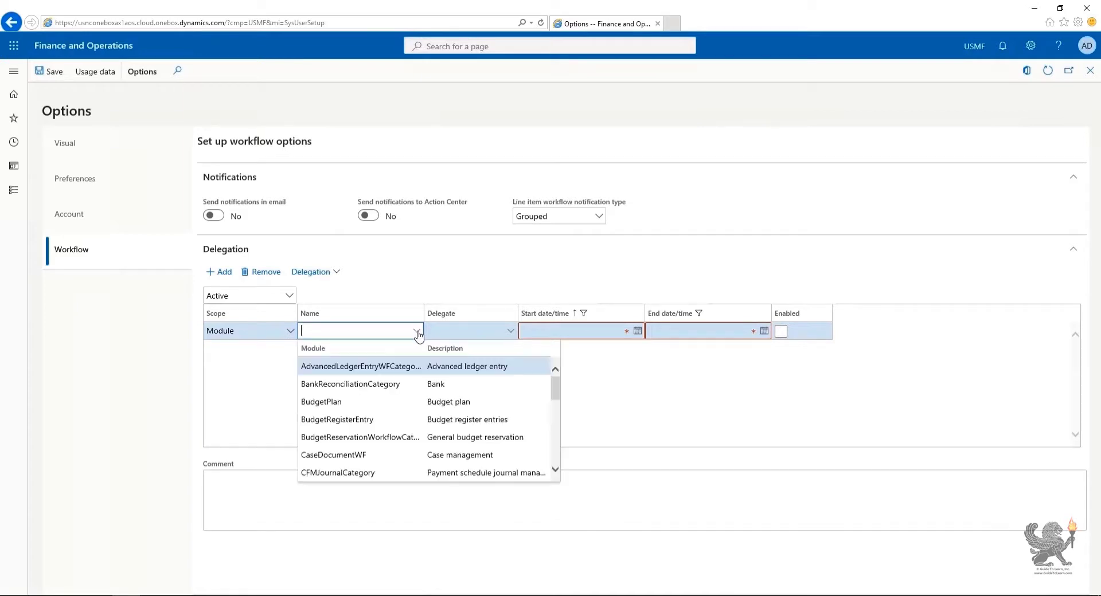
click(414, 403)
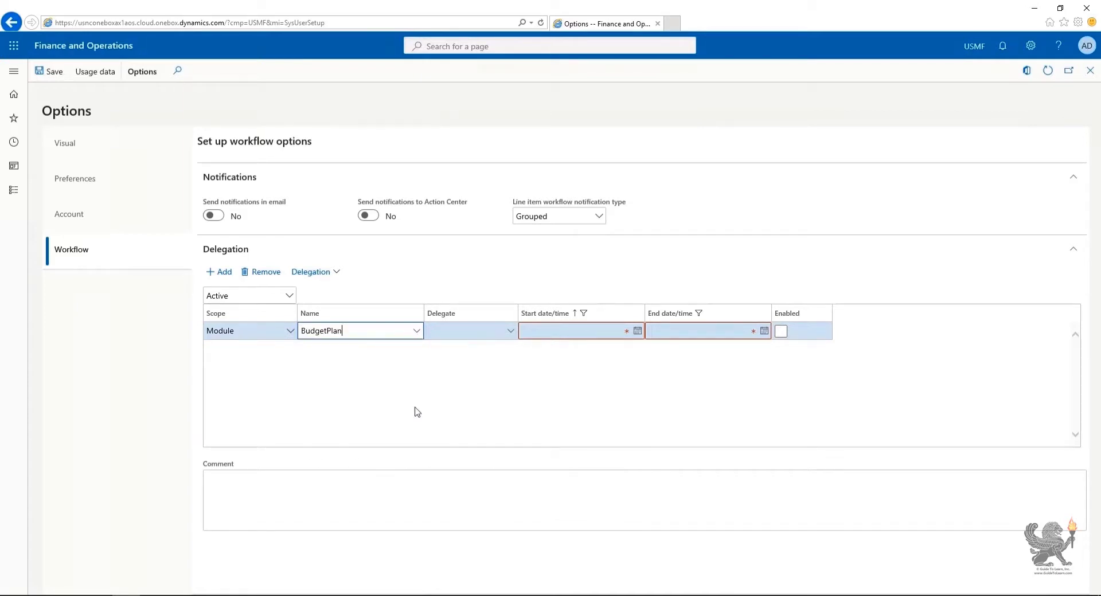
Step: Assign the second listed user as the delegate and set the delegation period from 8/3/2020 to 8/7/2020
click(511, 332)
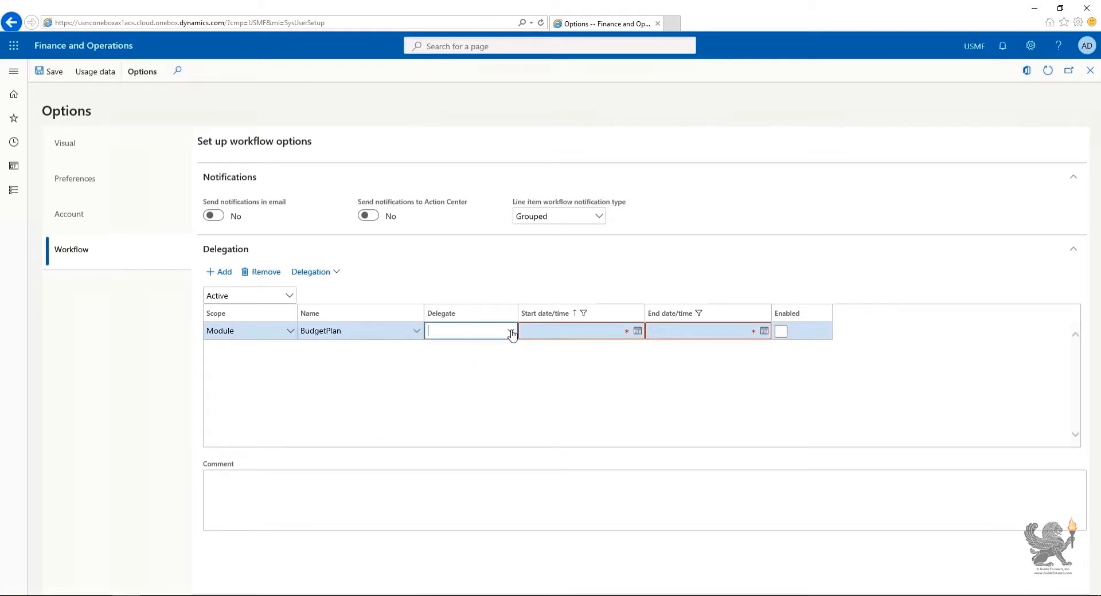
click(511, 333)
click(502, 389)
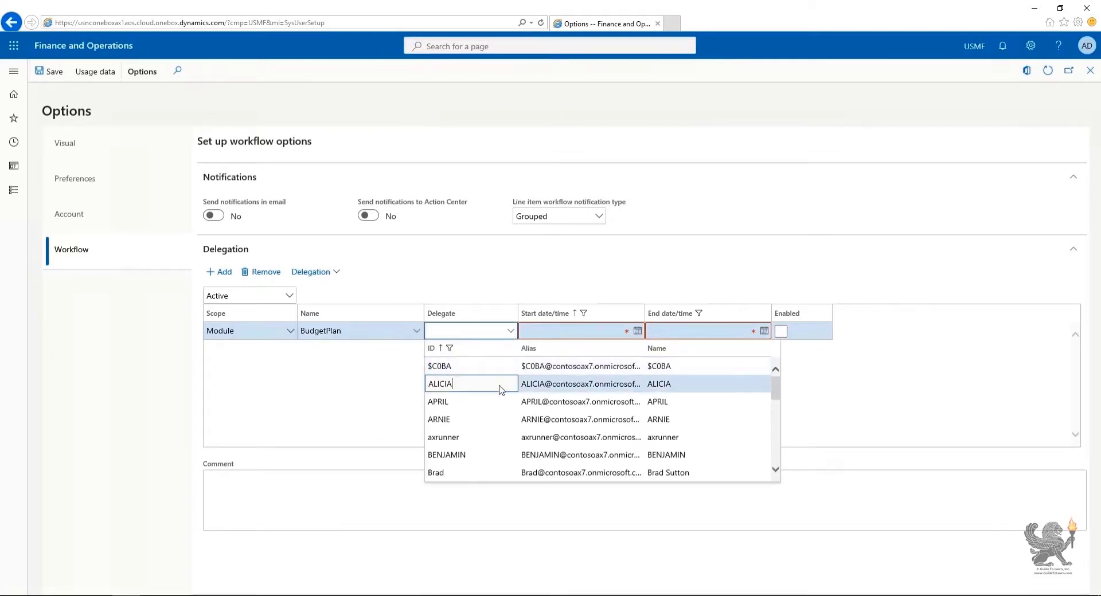
click(606, 331)
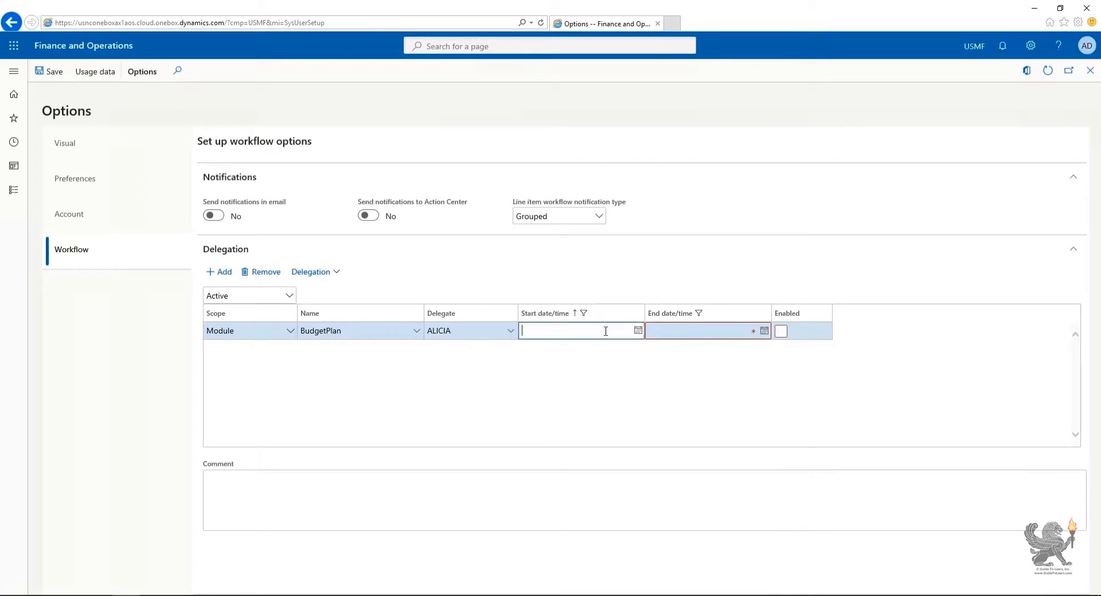
click(639, 331)
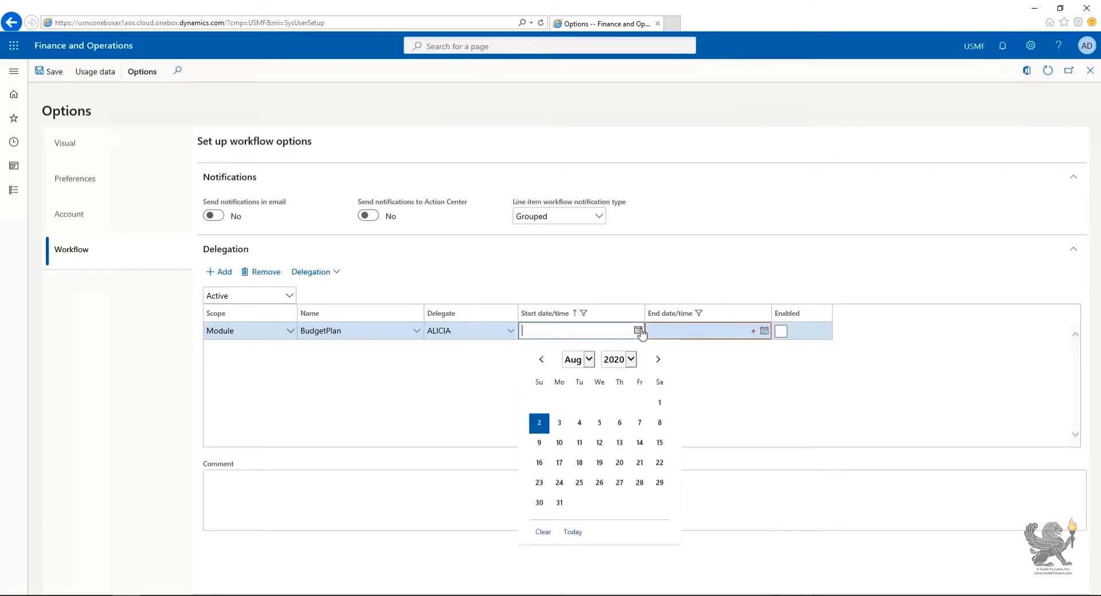
click(559, 423)
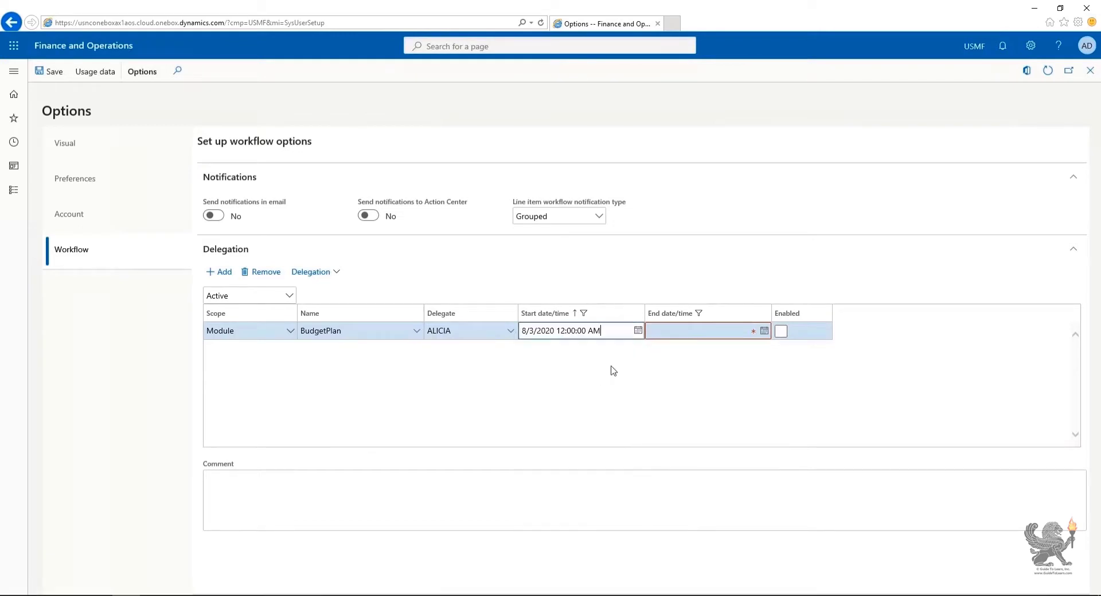
click(764, 331)
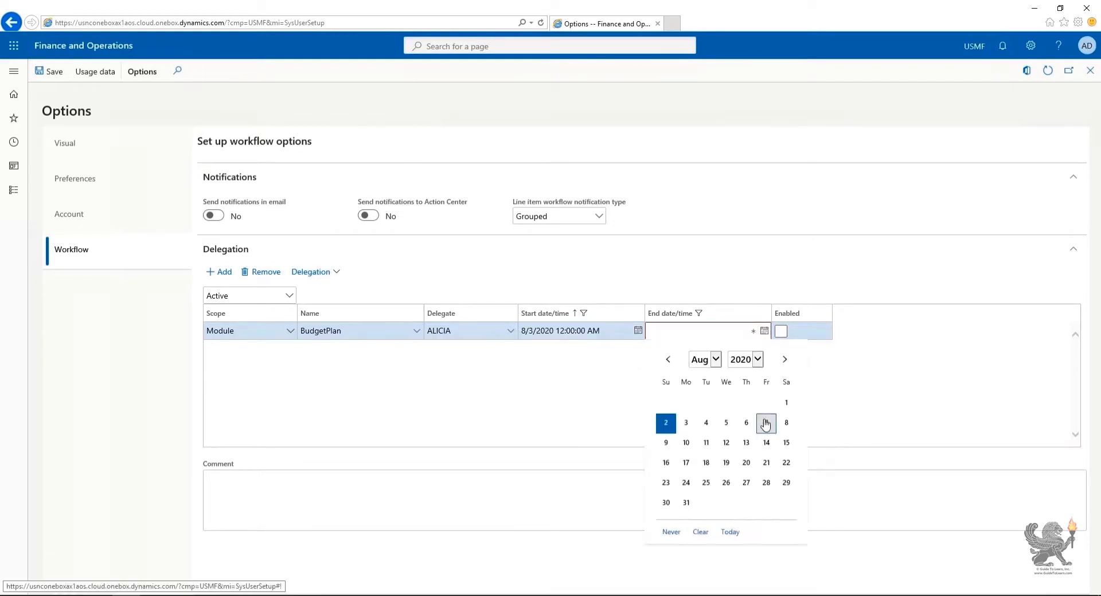
click(766, 423)
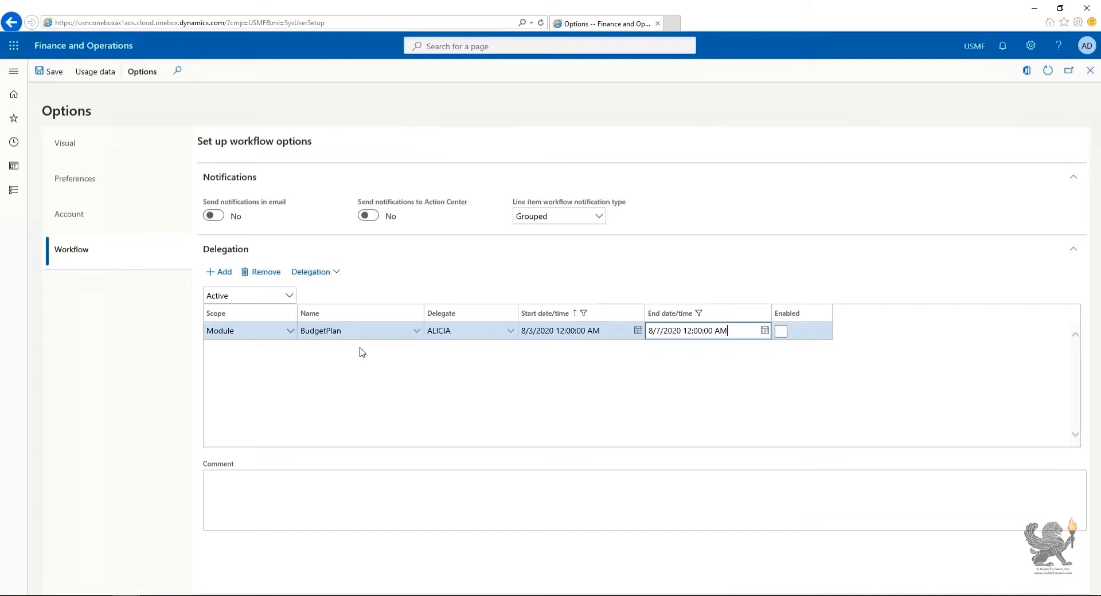
Step: Set the delegation's scope to Workflow and choose workflow 000003, Approve aggregated budget, as its name
click(288, 333)
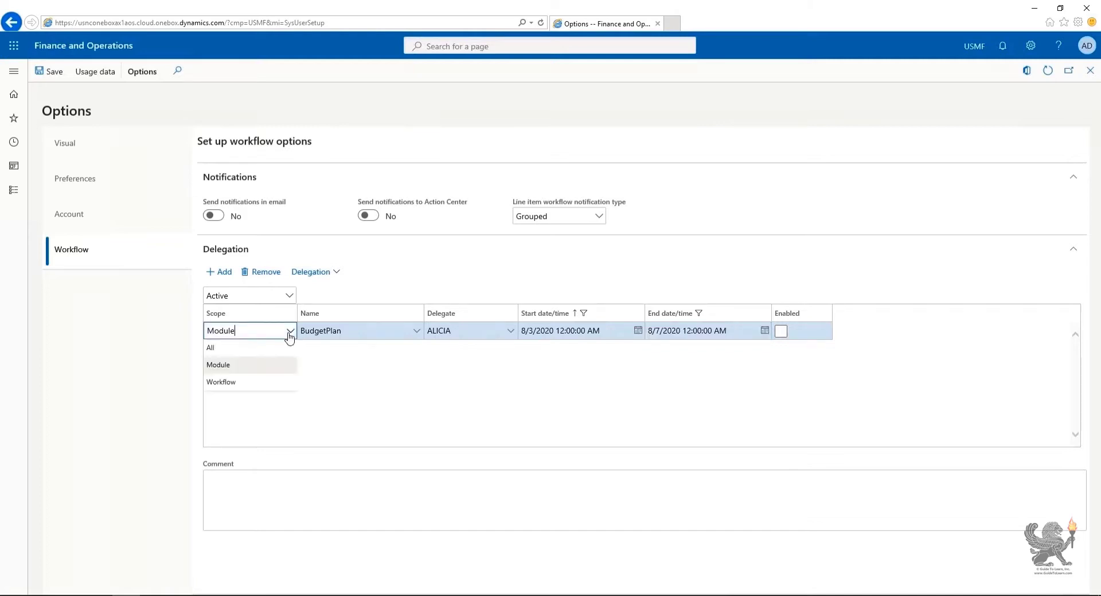
click(267, 383)
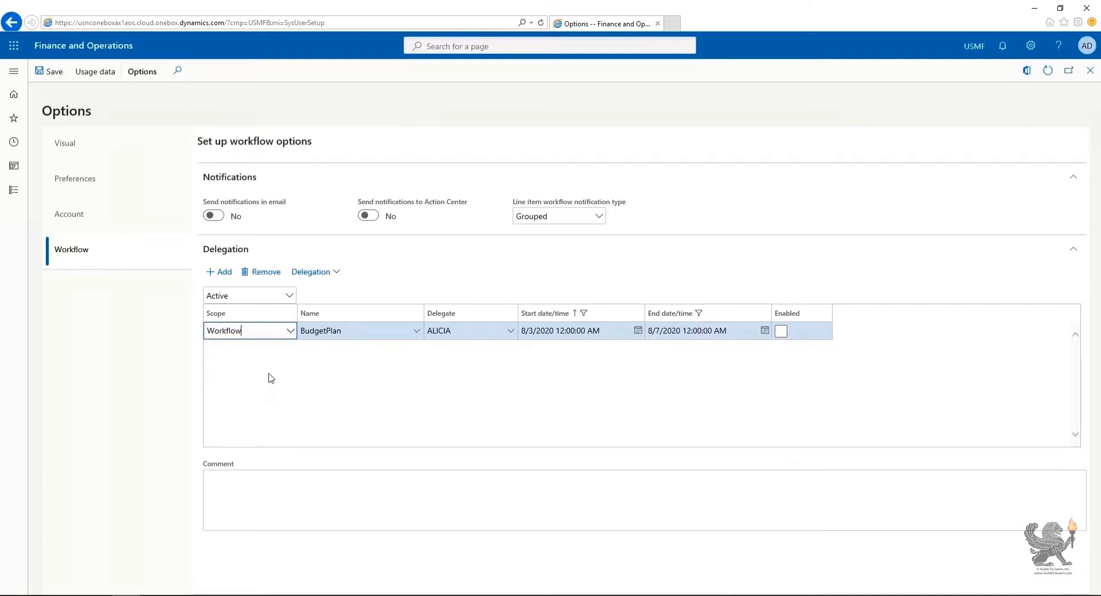
click(418, 336)
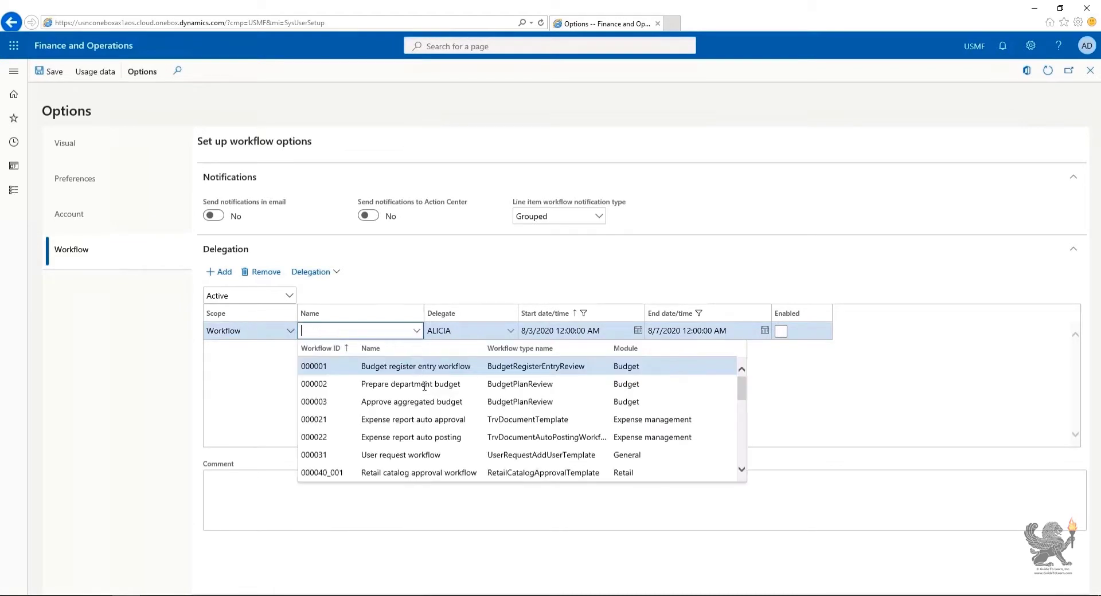
click(428, 402)
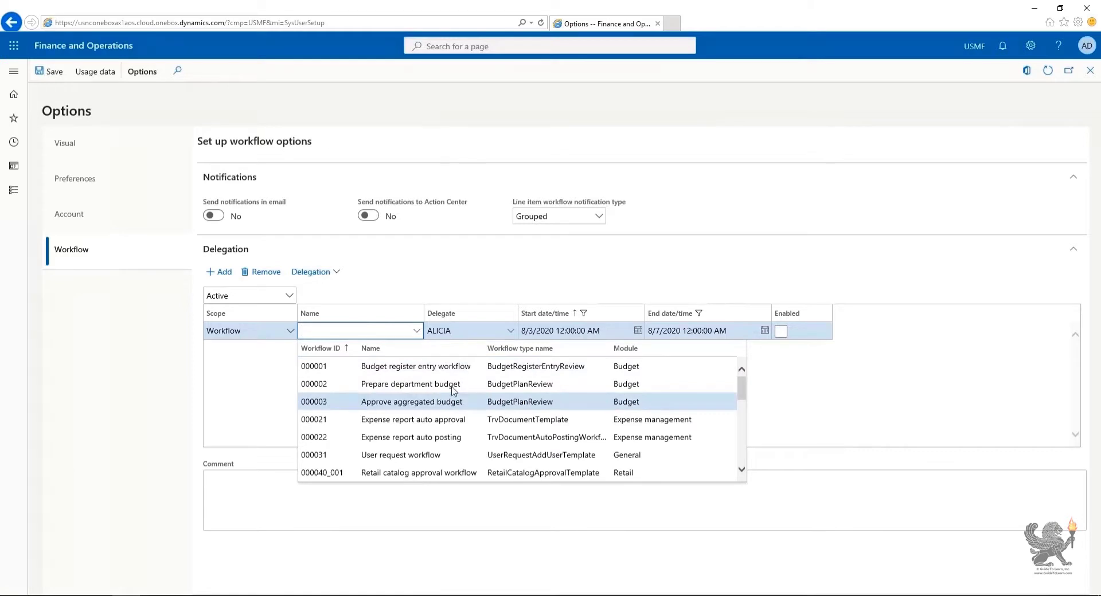
Step: Change the delegate to the third listed user and set the delegation period from 8/10/2020 to 8/17/2020
click(511, 335)
click(511, 333)
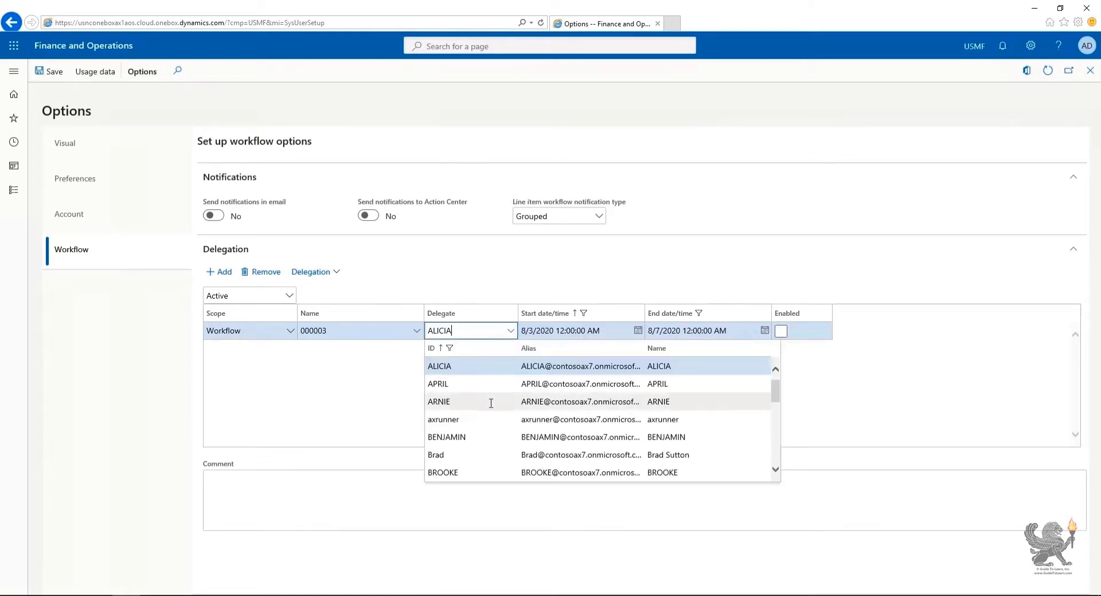
click(494, 406)
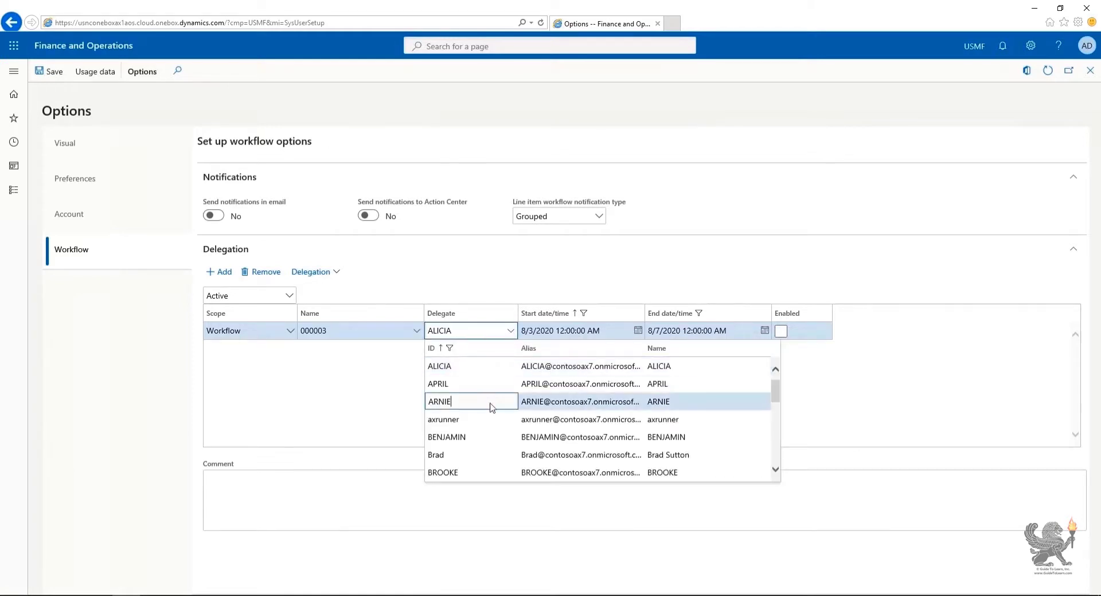
click(637, 331)
click(560, 445)
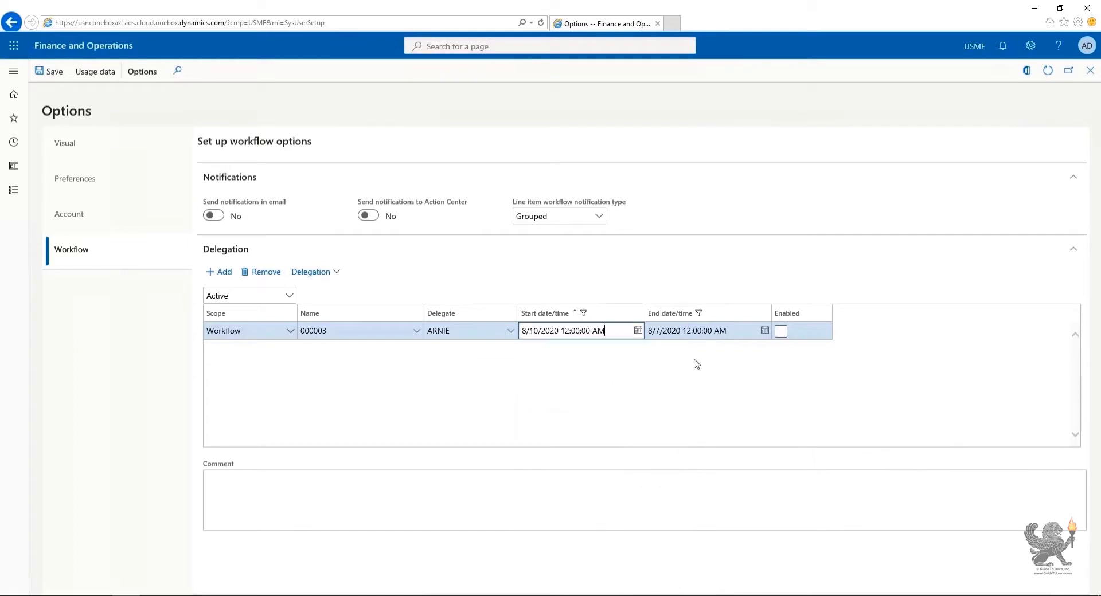
click(764, 331)
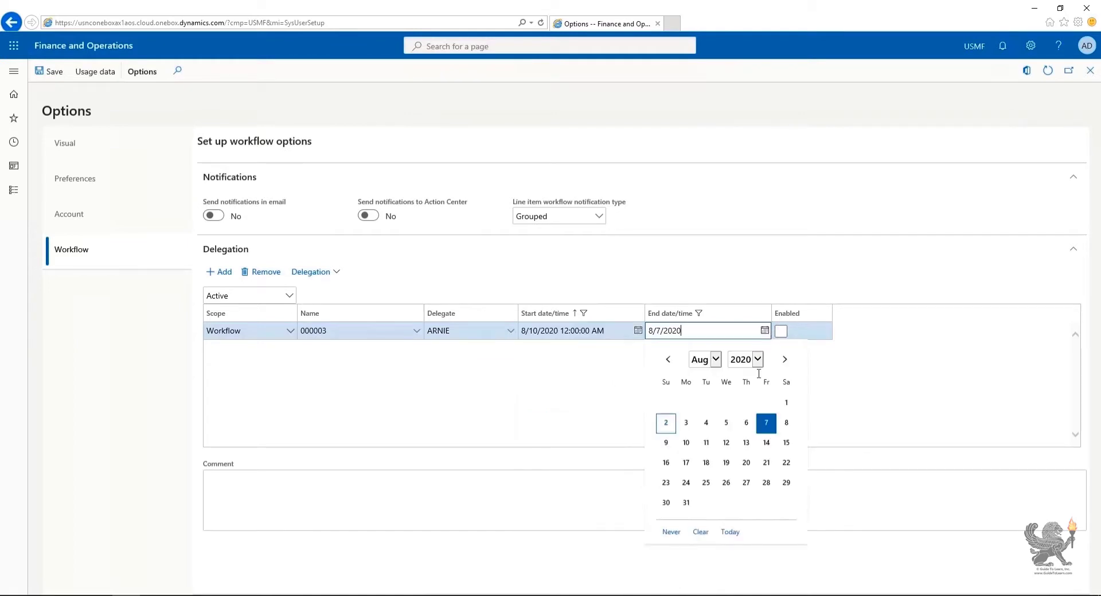
click(686, 464)
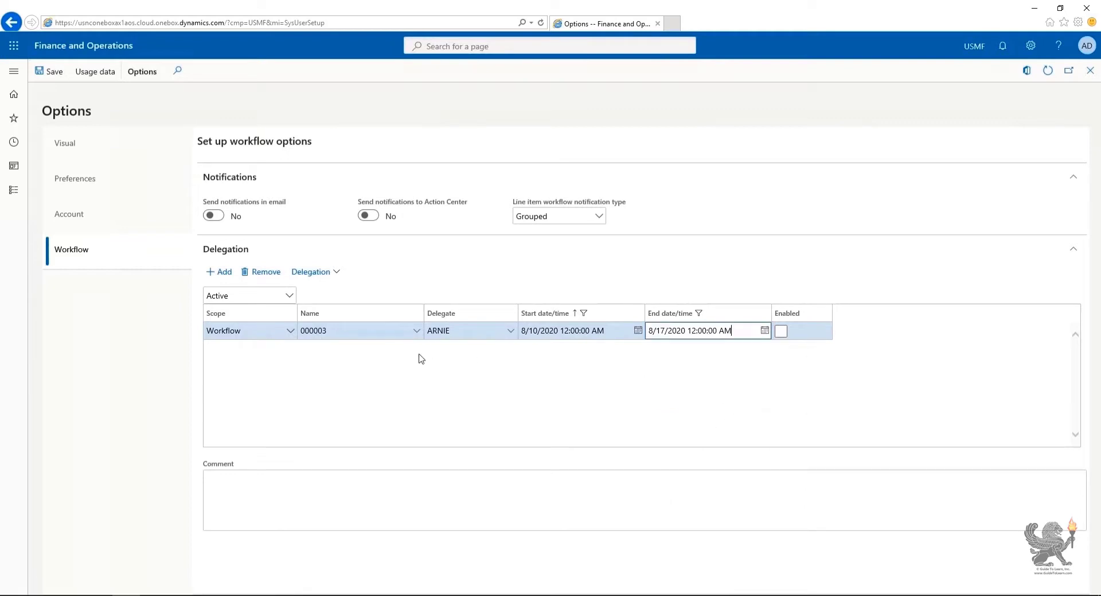
Step: Set the delegation's scope to All and start removing the delegation record
click(290, 331)
click(269, 353)
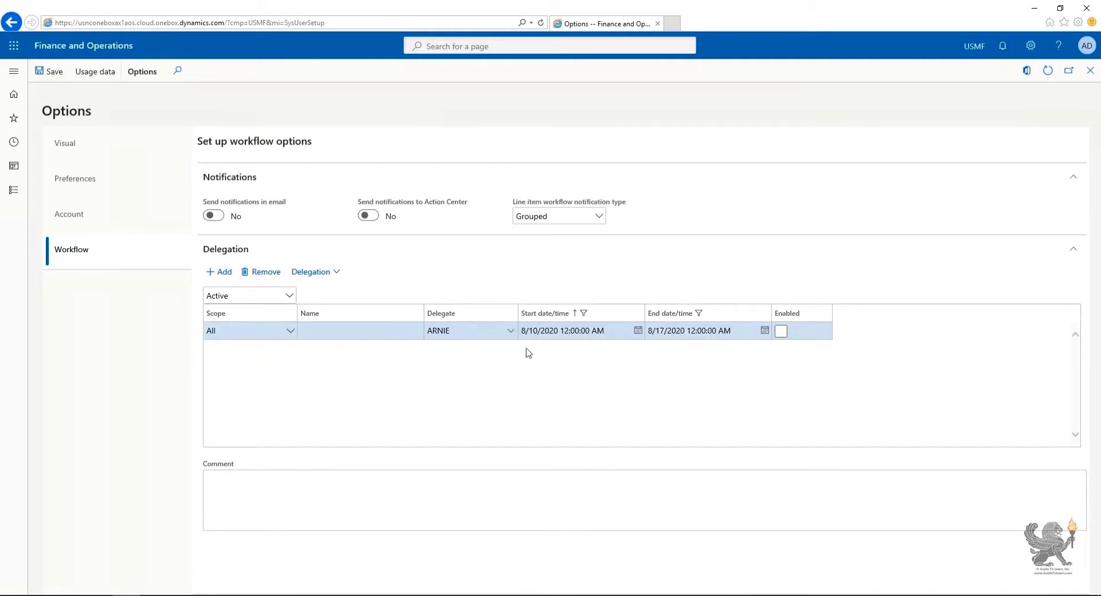
click(325, 278)
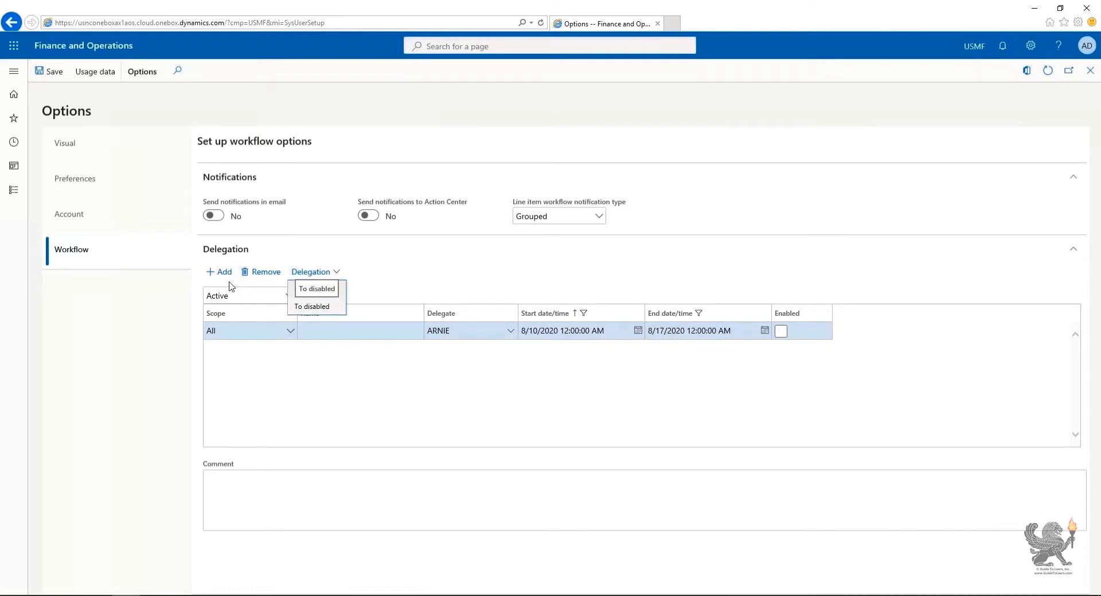
click(265, 281)
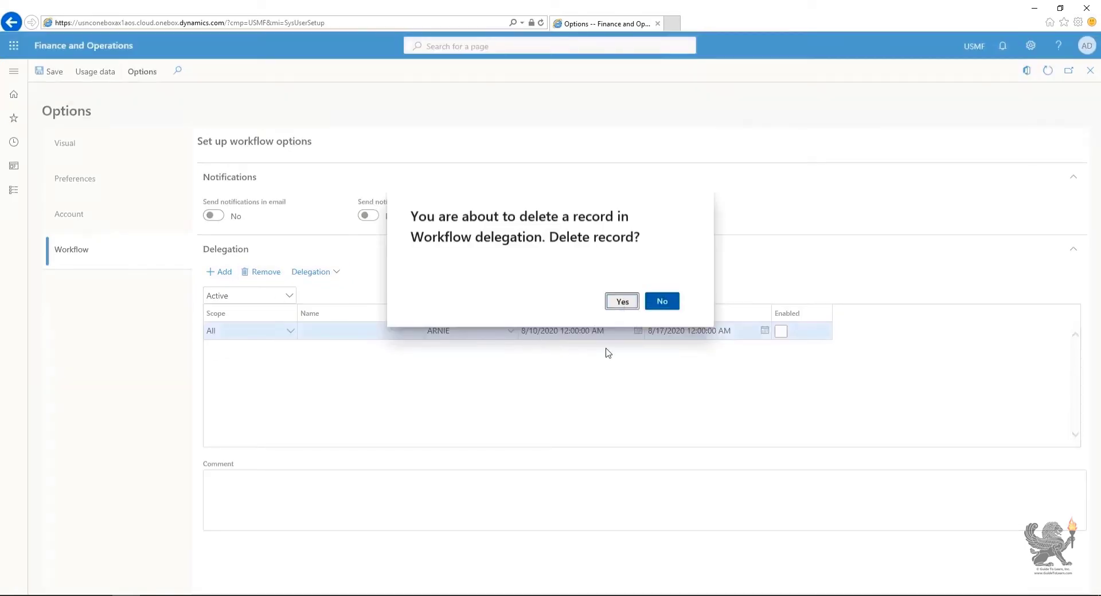